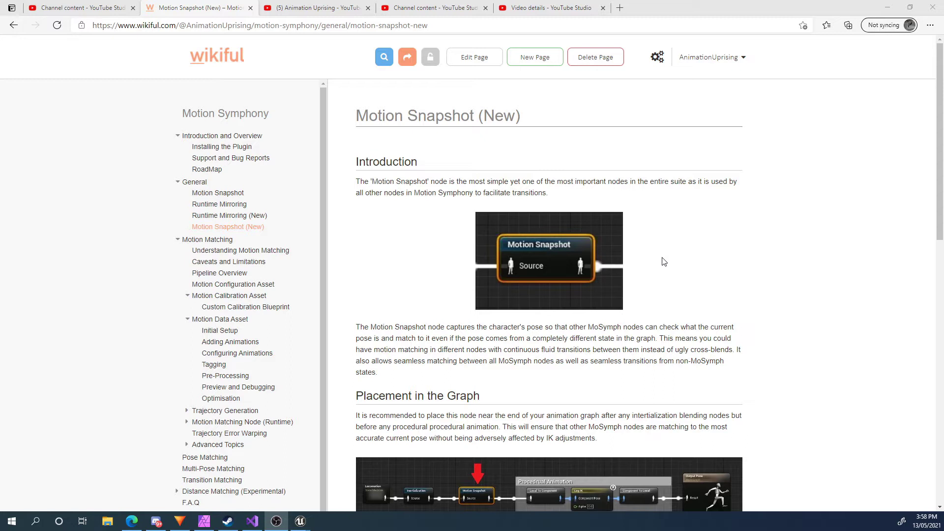
# Scroll the Motion Snapshot (New) article to read its Introduction and Placement in the Graph sections.
pyautogui.scroll(-2, 606, 319)
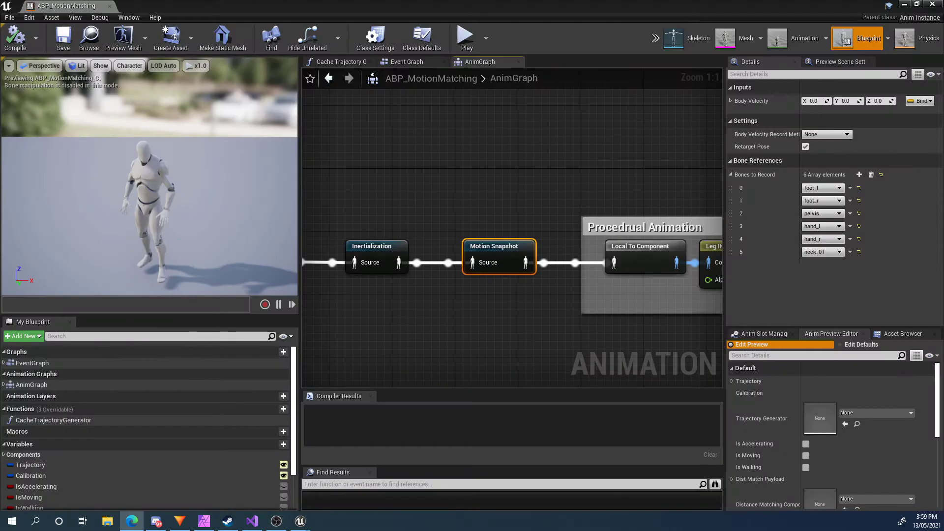
pyautogui.scroll(-2, 489, 170)
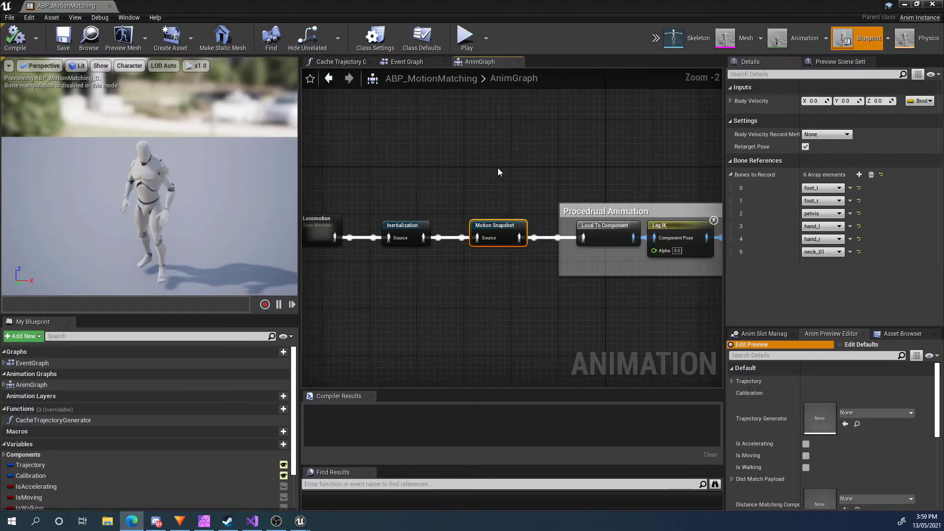
pyautogui.click(498, 168)
pyautogui.moveTo(498, 168); pyautogui.dragTo(581, 177, button='right')
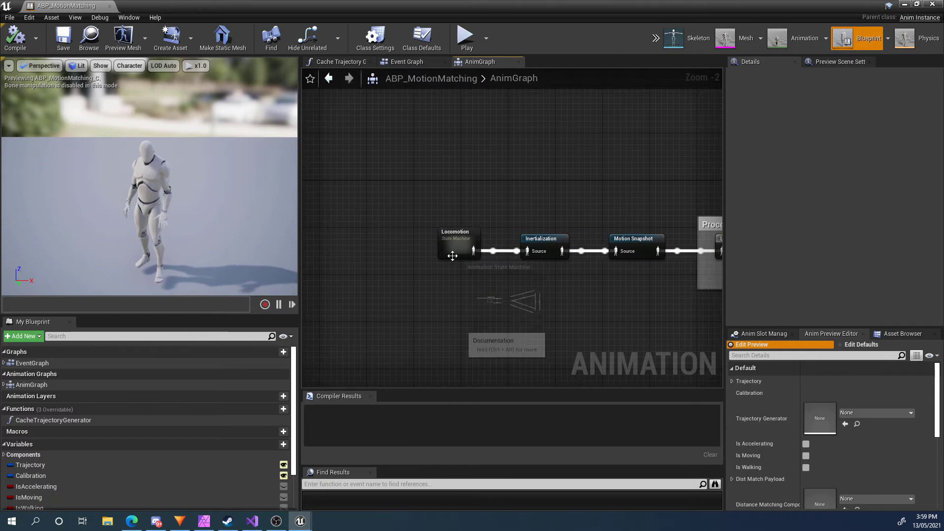
pyautogui.click(450, 246)
pyautogui.scroll(2, 548, 261)
pyautogui.click(548, 260)
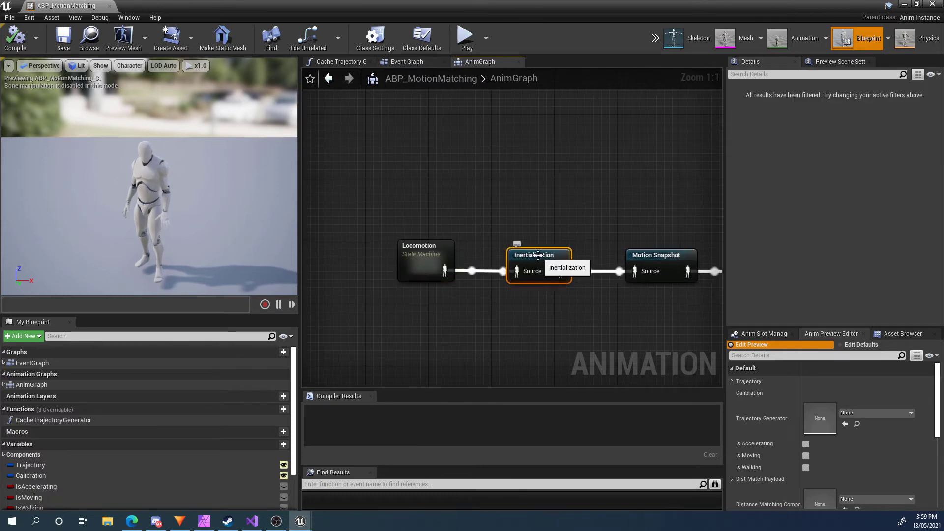
pyautogui.moveTo(601, 186); pyautogui.dragTo(550, 175, button='right')
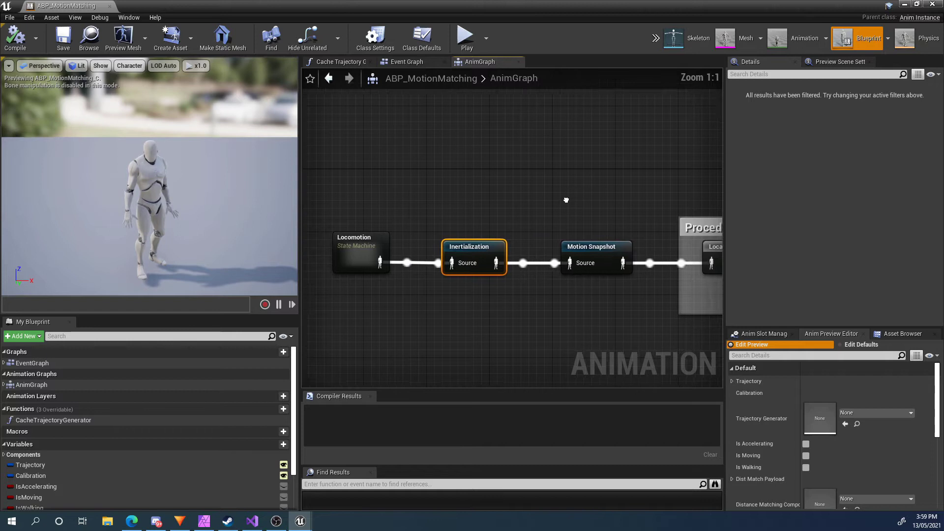
pyautogui.moveTo(565, 200); pyautogui.dragTo(457, 187, button='right')
pyautogui.click(487, 230)
pyautogui.moveTo(487, 230); pyautogui.dragTo(438, 230, button='right')
pyautogui.moveTo(522, 168); pyautogui.dragTo(367, 173, button='right')
pyautogui.scroll(-3, 562, 184)
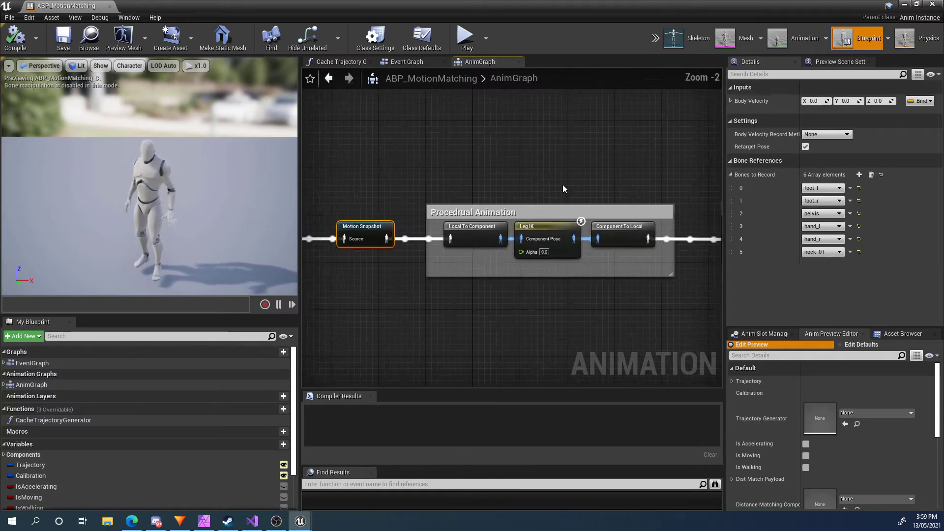
pyautogui.moveTo(386, 137); pyautogui.dragTo(635, 331)
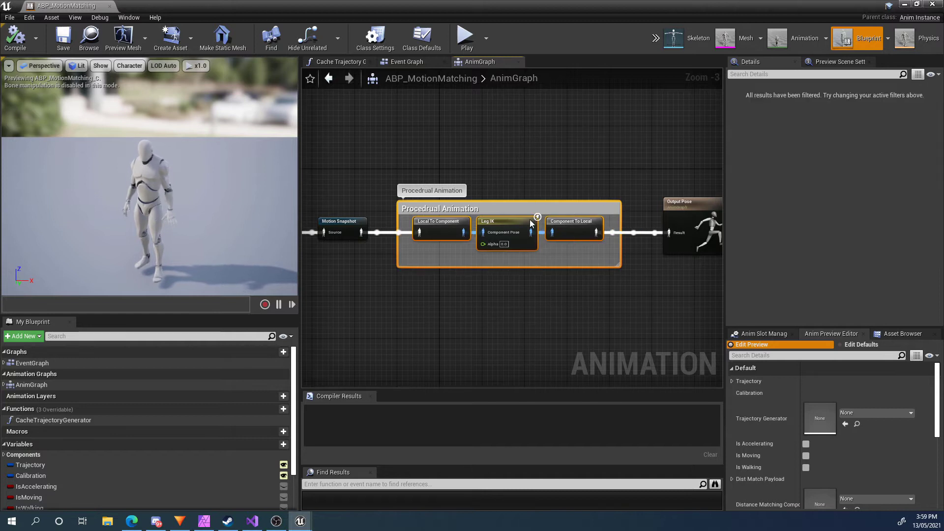
pyautogui.click(698, 206)
pyautogui.moveTo(411, 169); pyautogui.dragTo(615, 162, button='right')
pyautogui.click(440, 230)
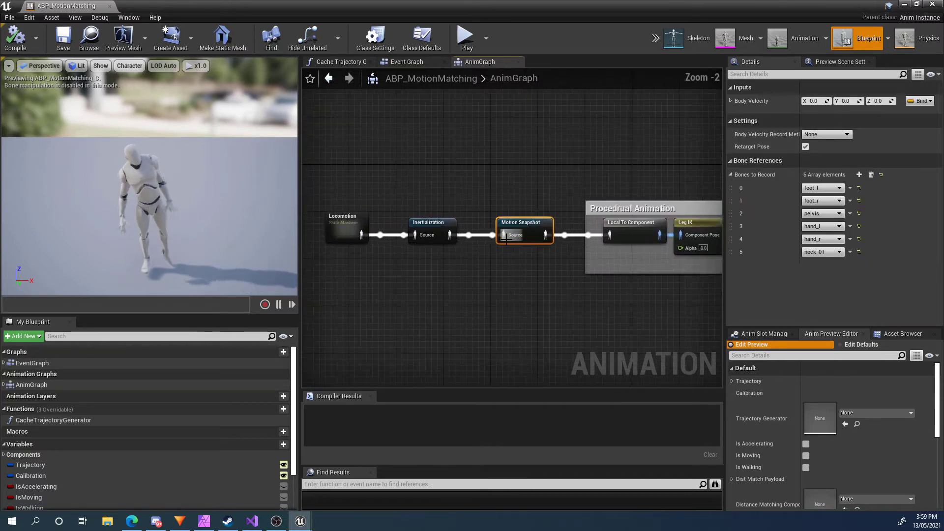
pyautogui.scroll(3, 530, 161)
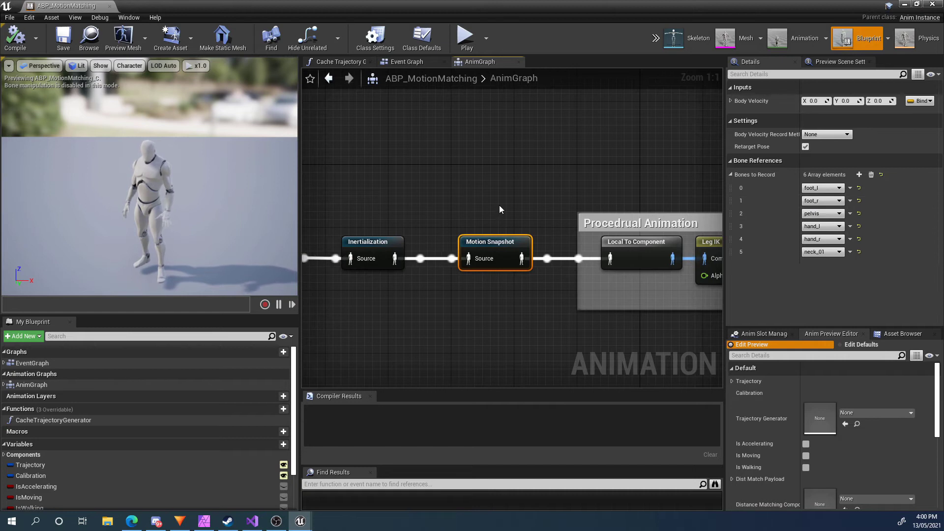
pyautogui.moveTo(499, 205); pyautogui.dragTo(650, 207, button='right')
pyautogui.doubleClick(423, 253)
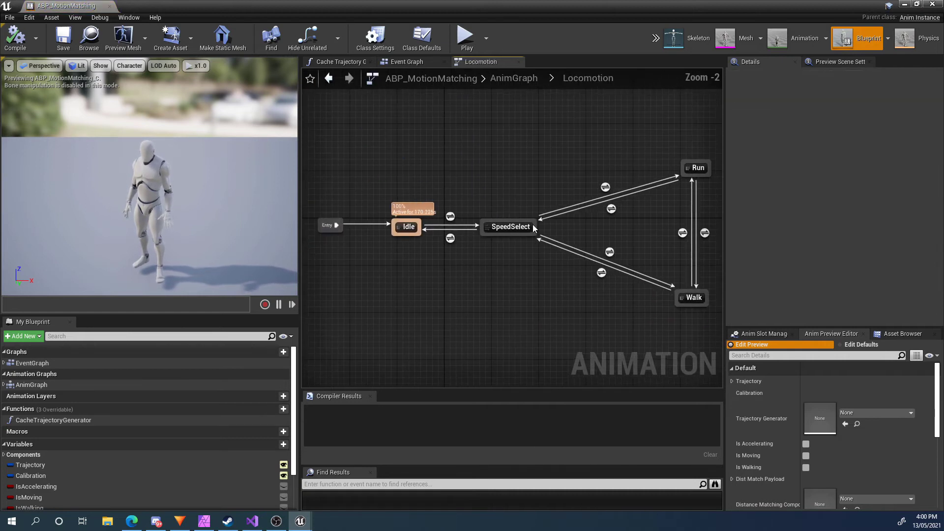
pyautogui.doubleClick(672, 174)
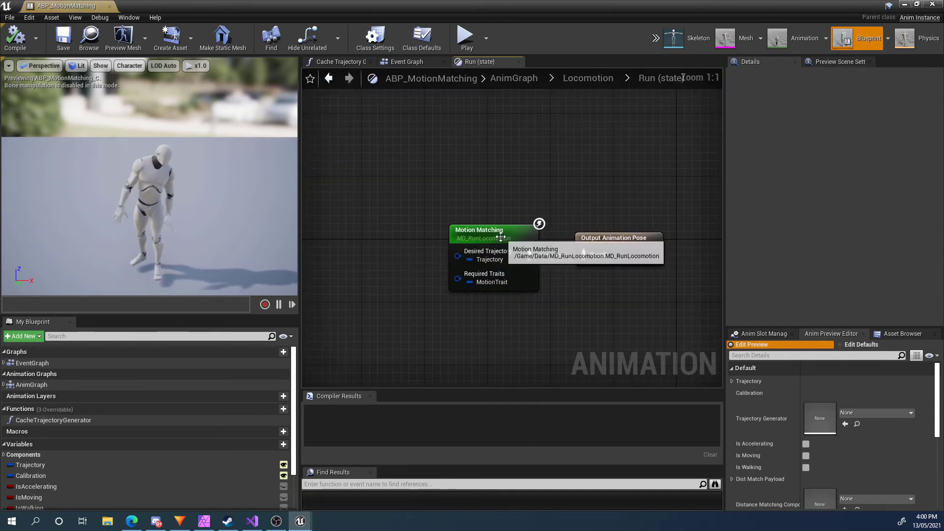
pyautogui.click(501, 237)
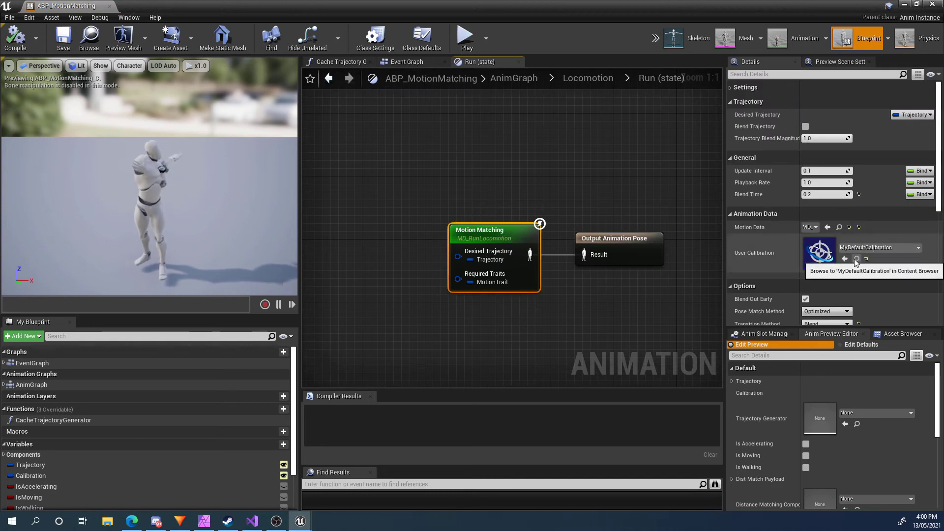
pyautogui.click(585, 78)
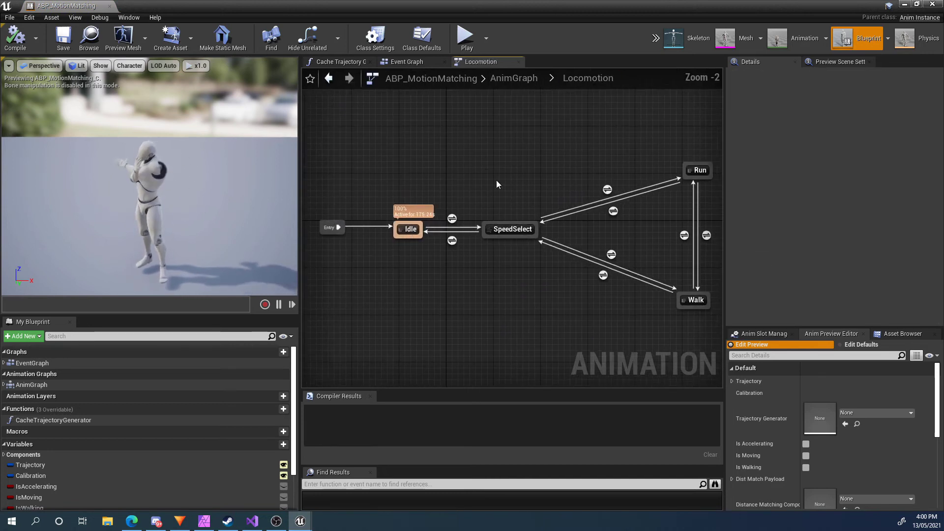
pyautogui.doubleClick(449, 222)
pyautogui.click(467, 241)
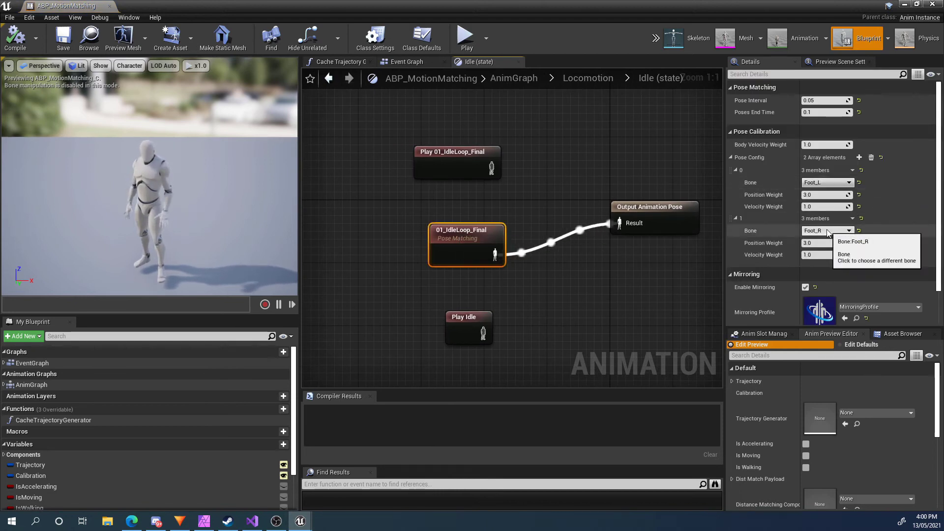
pyautogui.click(593, 82)
pyautogui.click(514, 79)
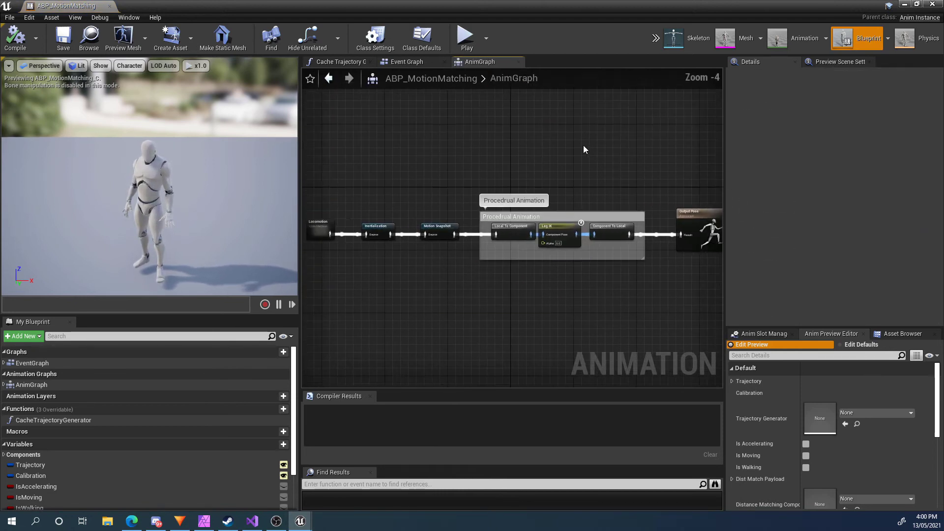
pyautogui.scroll(4, 528, 201)
pyautogui.click(518, 212)
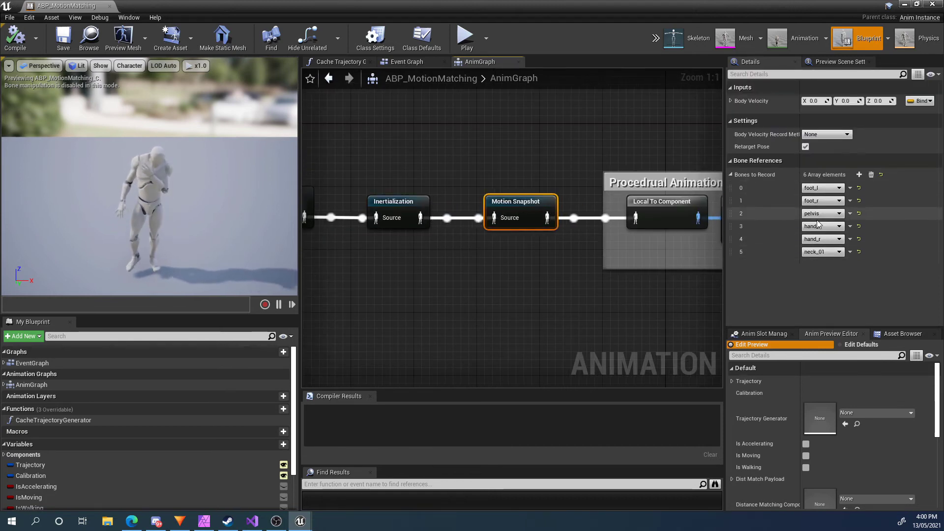
pyautogui.moveTo(602, 145); pyautogui.dragTo(580, 196, button='right')
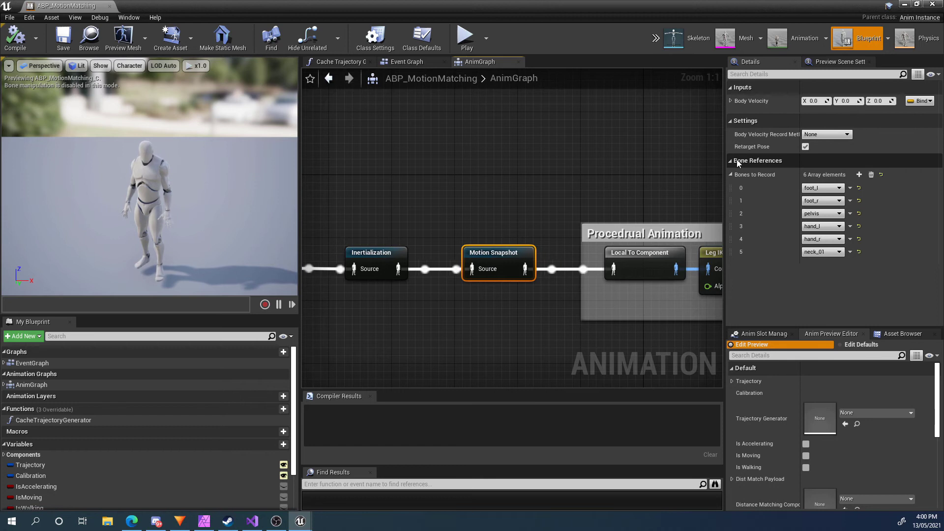
pyautogui.click(731, 160)
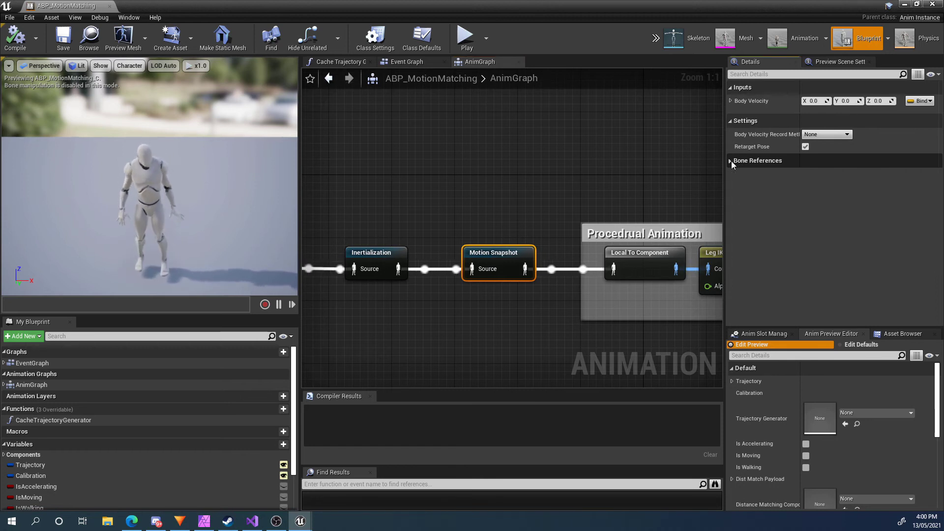
pyautogui.click(731, 161)
pyautogui.moveTo(443, 206); pyautogui.dragTo(580, 201, button='right')
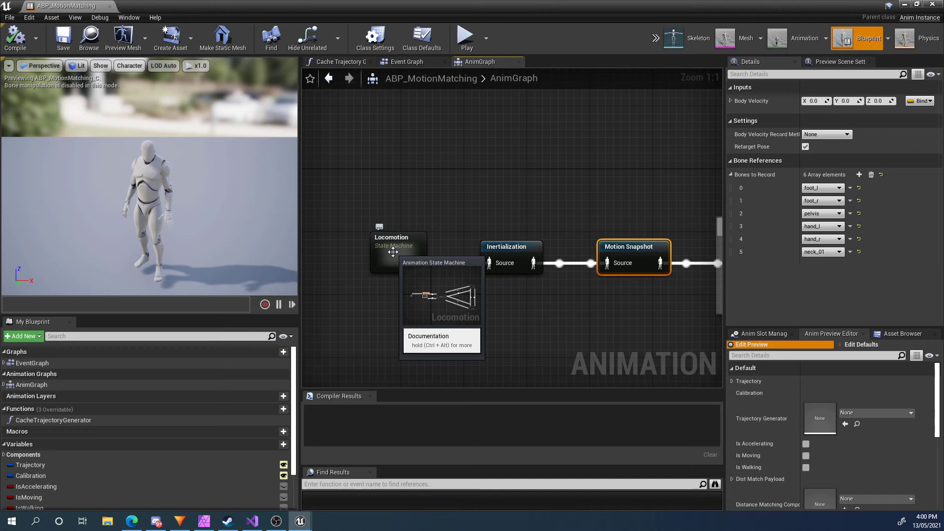
pyautogui.moveTo(518, 185); pyautogui.dragTo(467, 195, button='right')
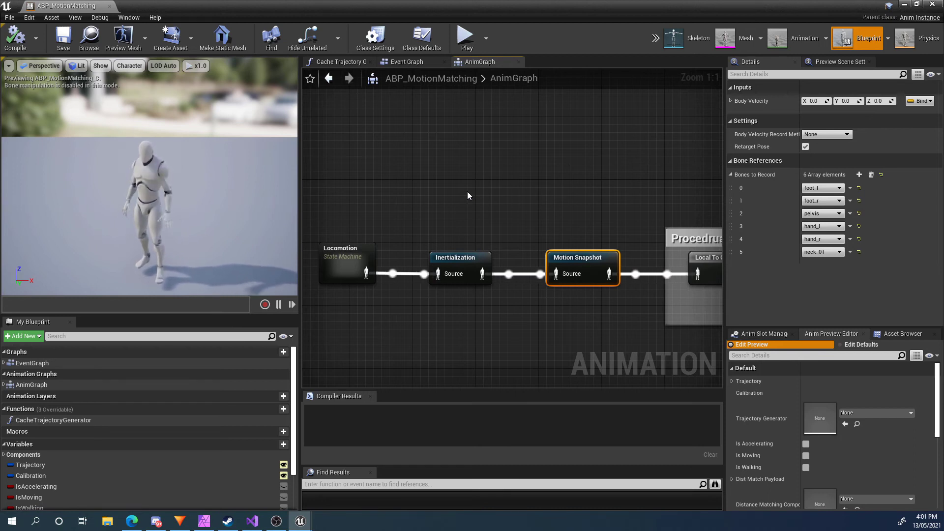
pyautogui.moveTo(479, 173); pyautogui.dragTo(459, 181, button='right')
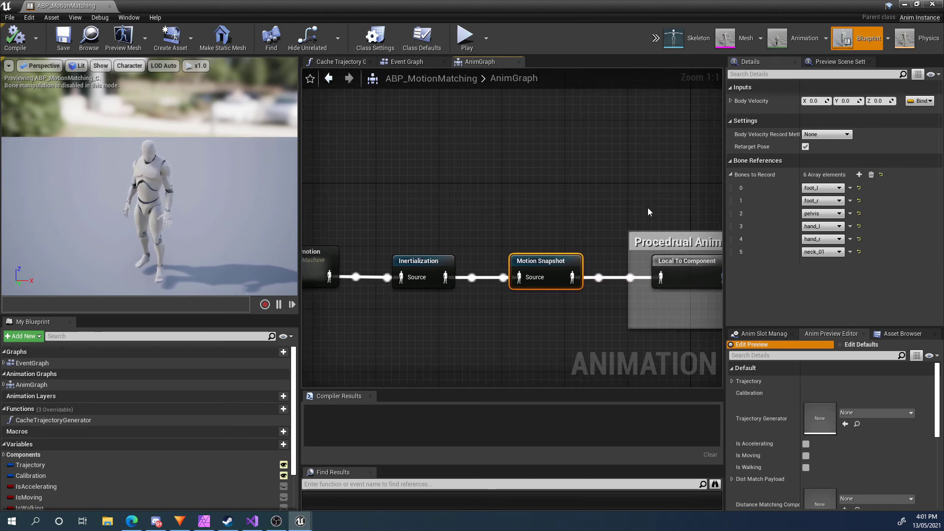
pyautogui.moveTo(638, 177); pyautogui.dragTo(594, 188, button='right')
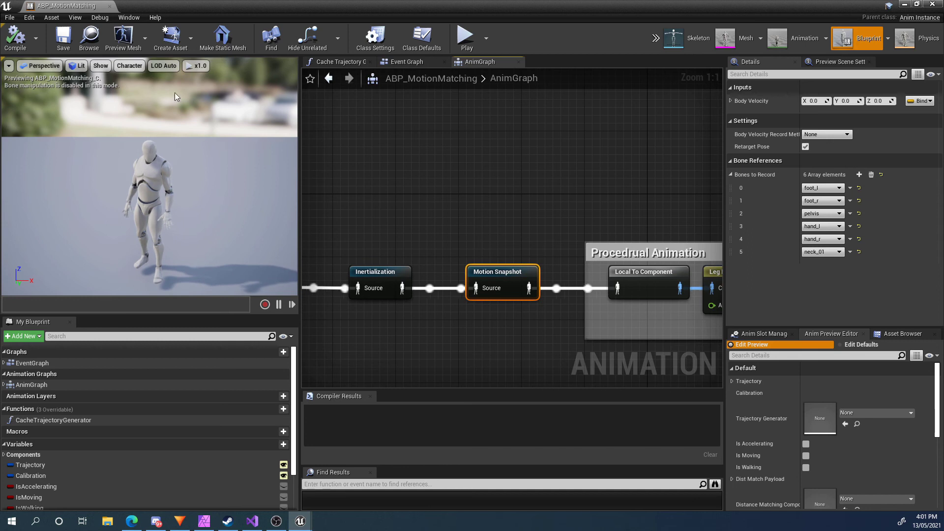
# Set the snapshot's Retarget Pose back to True and compile ABP_MotionMatching (84 ms).
pyautogui.click(804, 147)
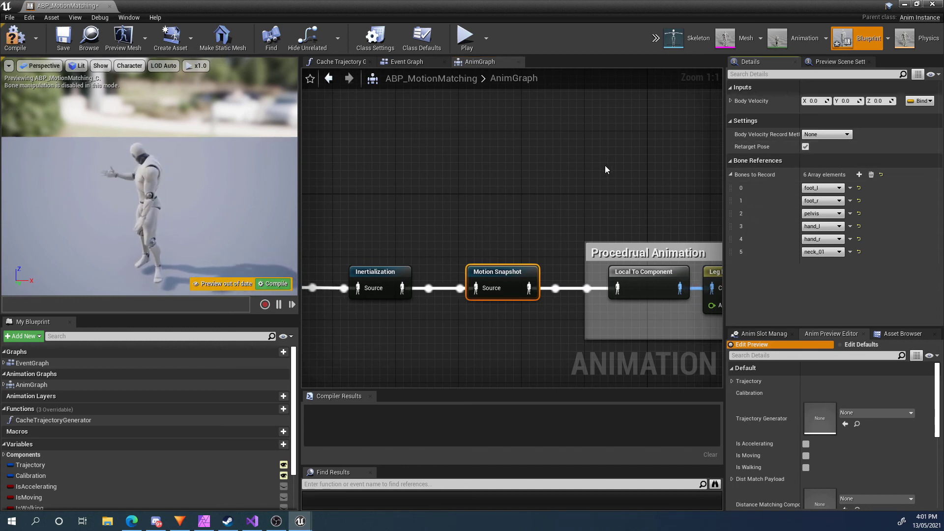
pyautogui.click(274, 283)
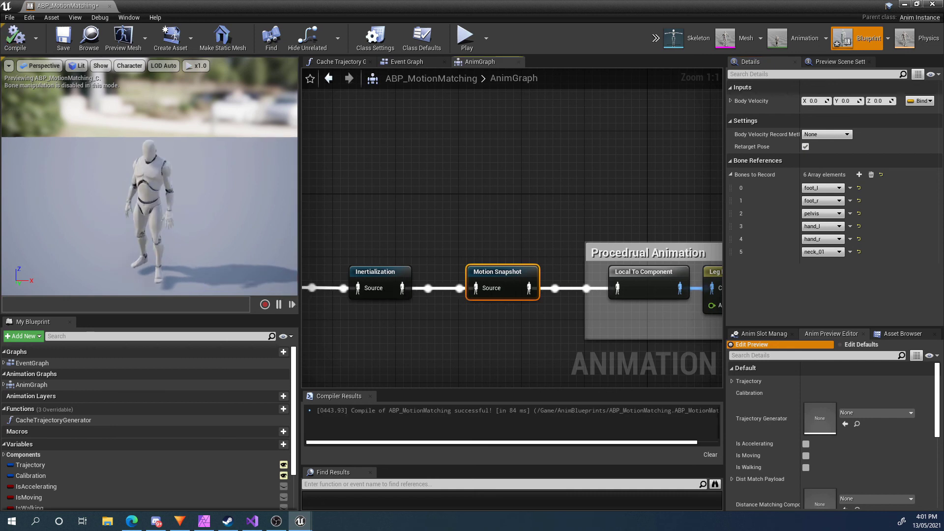
pyautogui.moveTo(516, 264); pyautogui.dragTo(526, 177, button='right')
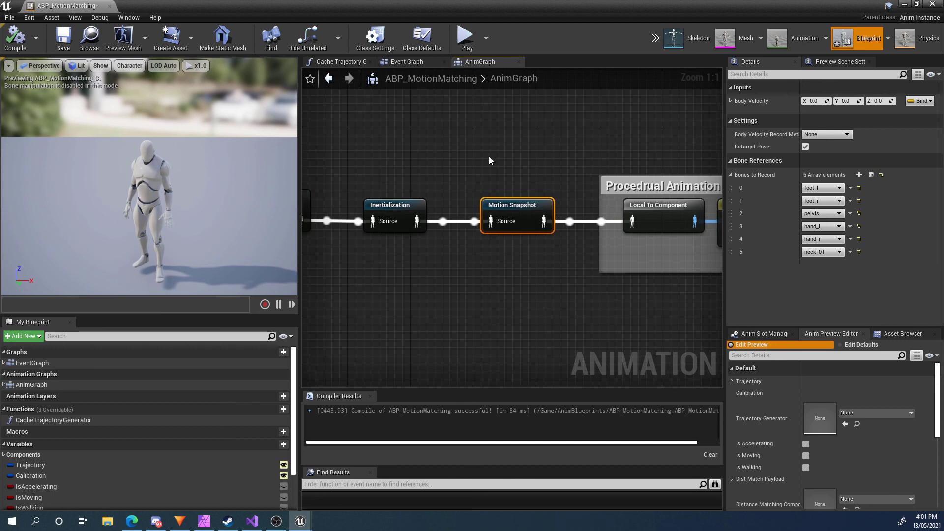
pyautogui.scroll(-2, 565, 261)
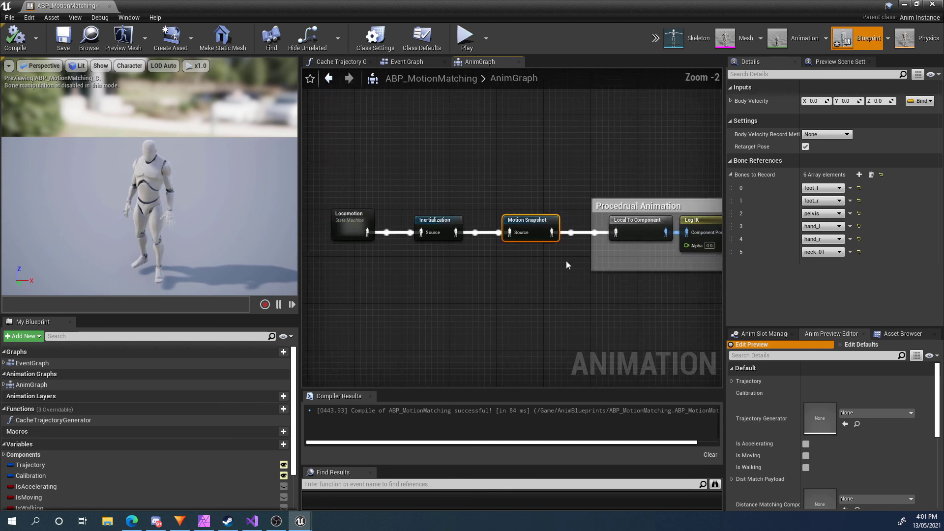